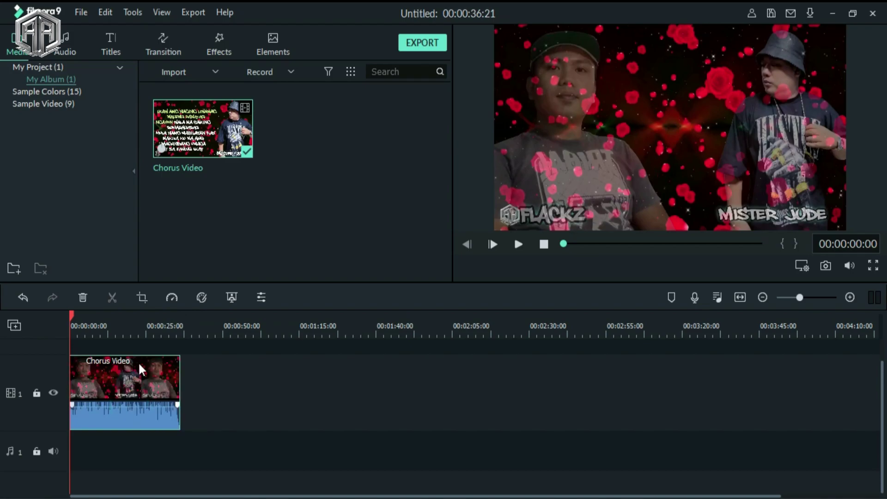
Step: Preview the Chorus Video clip, skipping ahead to sample different parts, and stop playback
{"action": "left_click", "coordinate": [519, 240]}
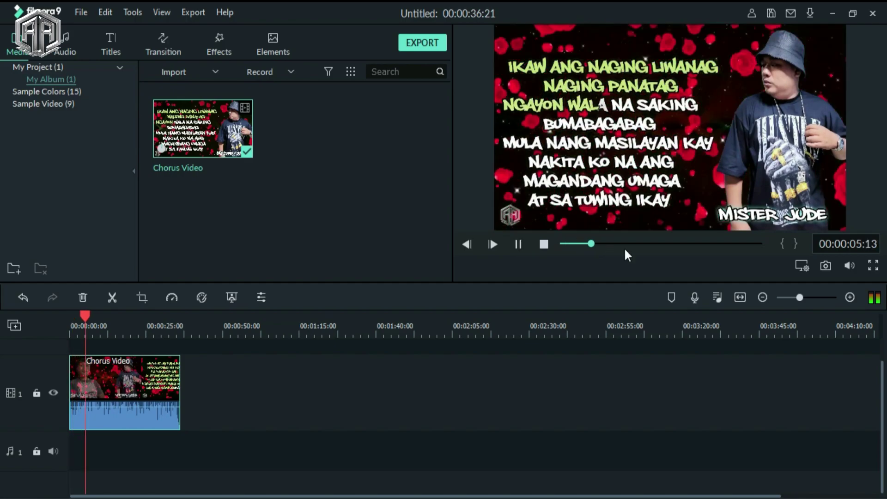
{"action": "left_click", "coordinate": [629, 244]}
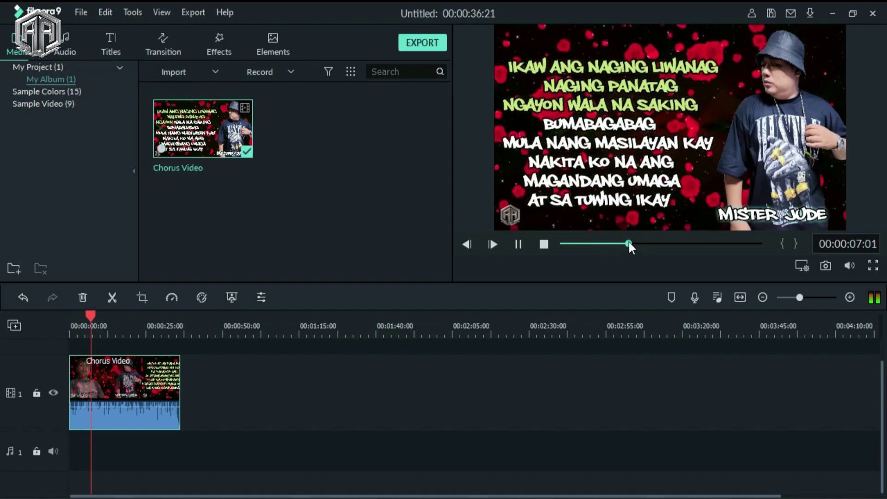
{"action": "left_click", "coordinate": [675, 244]}
{"action": "left_click", "coordinate": [544, 237]}
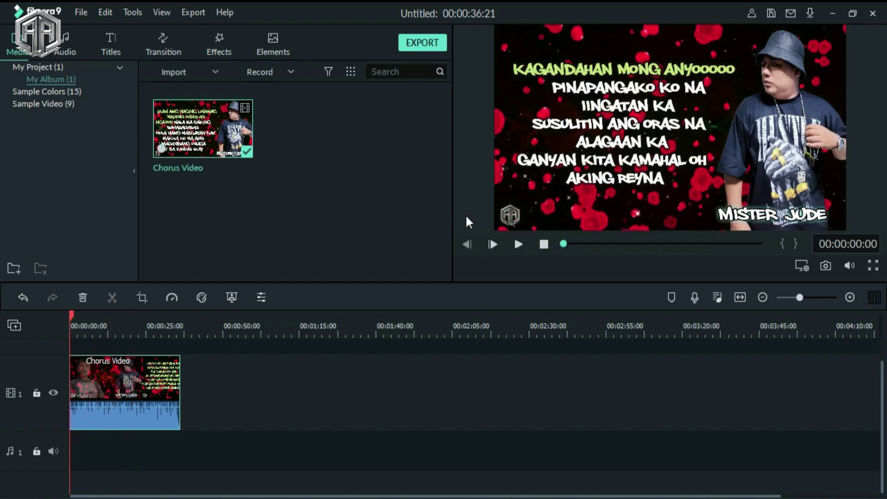
Step: Detach the audio from the Chorus Video clip and delete the video part so only its audio stays in the timeline
{"action": "right_click", "coordinate": [122, 388]}
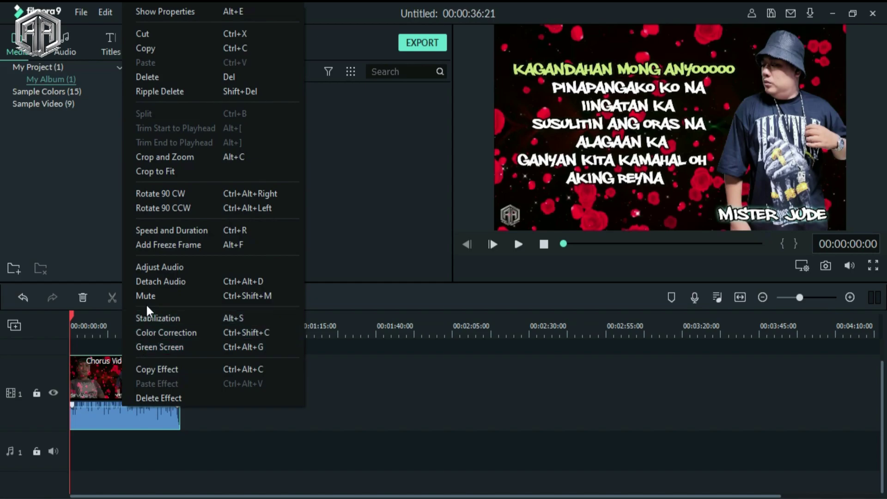
{"action": "left_click", "coordinate": [151, 281]}
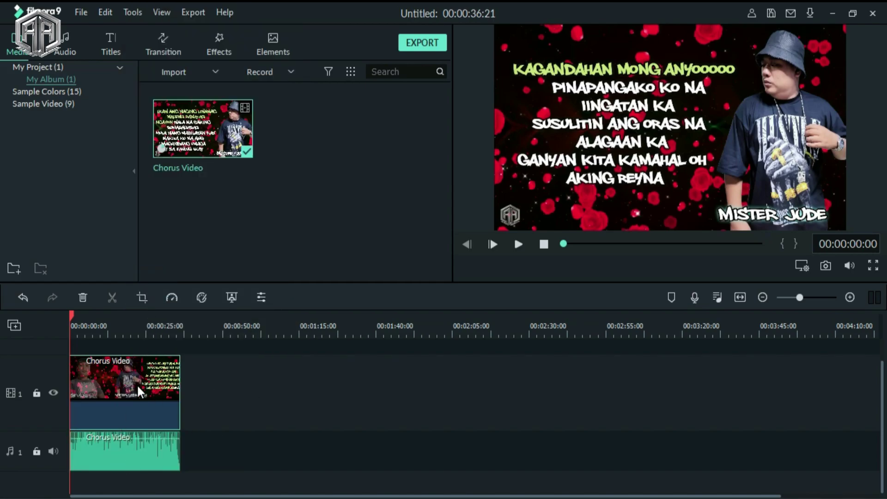
{"action": "left_click", "coordinate": [139, 368]}
{"action": "key", "text": "Delete"}
{"action": "left_click", "coordinate": [134, 445]}
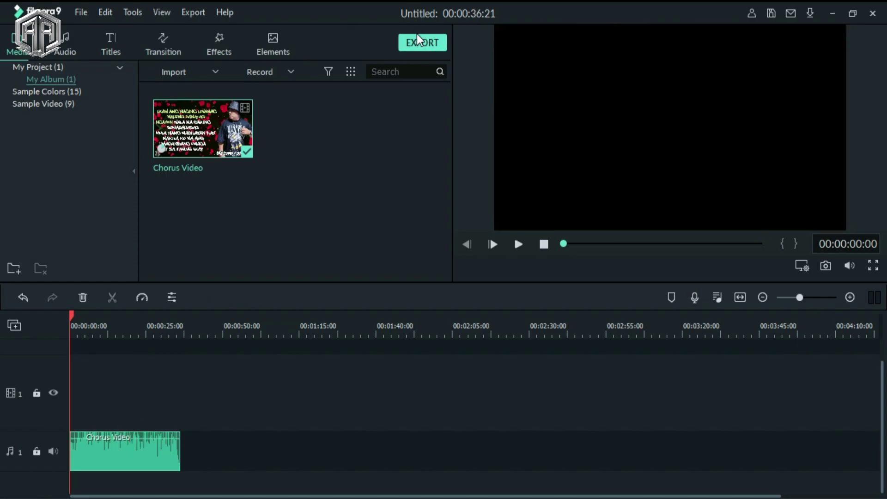
Step: Export the remaining audio to the computer as an MP3 named "Pantasya Chorus"
{"action": "left_click", "coordinate": [444, 43]}
{"action": "triple_click", "coordinate": [448, 137]}
{"action": "type", "text": "Pantasya Chorus"}
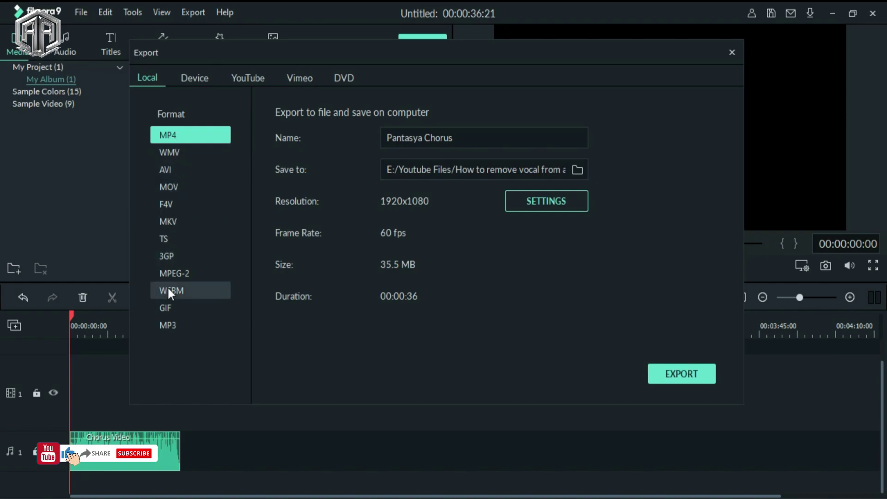
{"action": "left_click", "coordinate": [168, 320]}
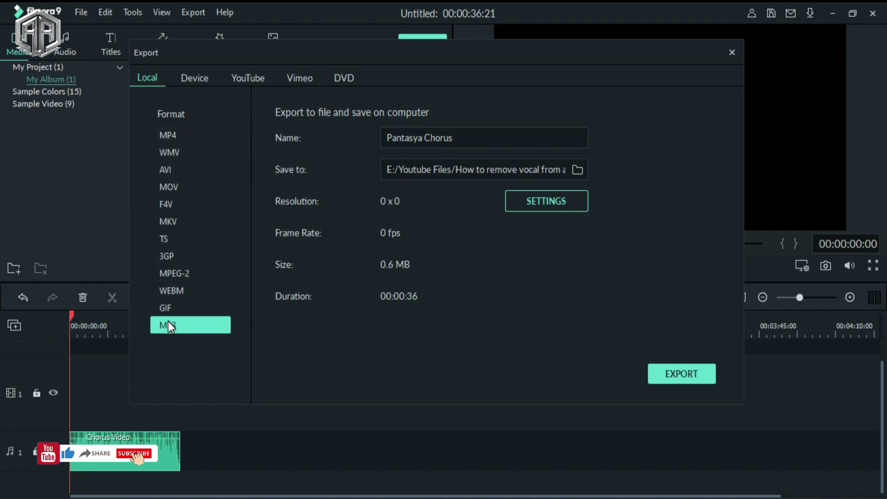
{"action": "left_click", "coordinate": [681, 373]}
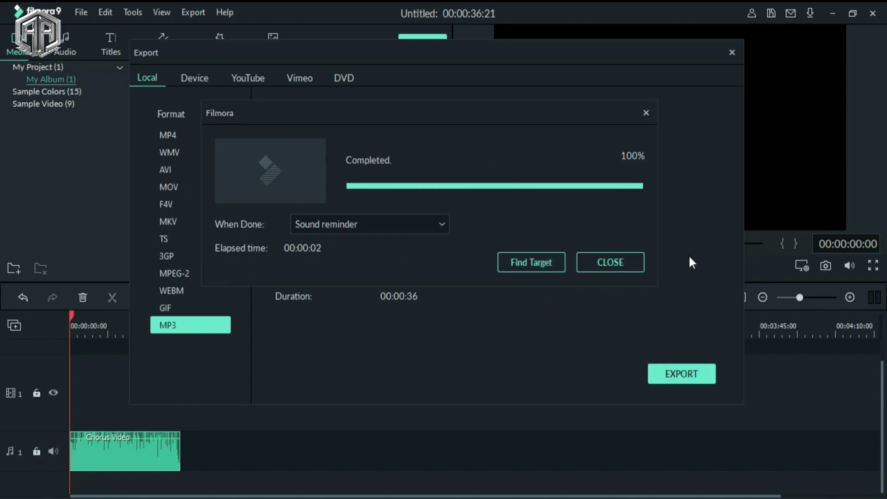
Step: Find the exported Pantasya Chorus file in its folder, play it while skipping through the track, and close the player
{"action": "left_click", "coordinate": [531, 262]}
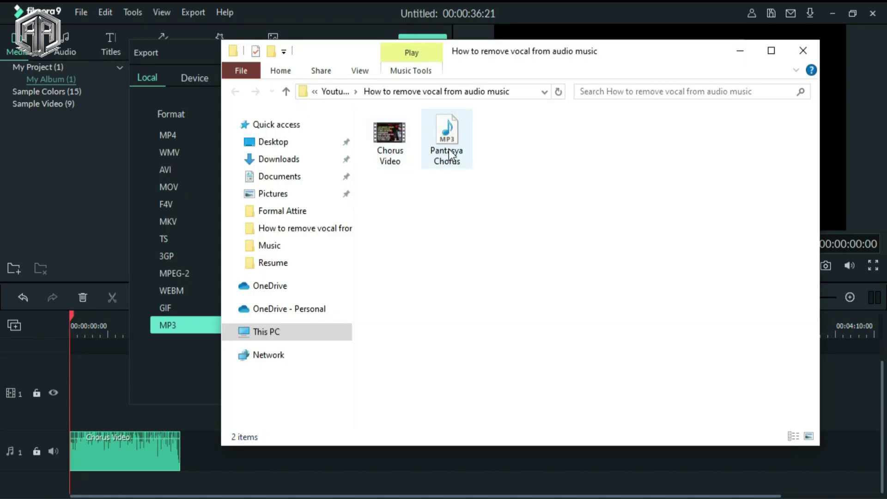
{"action": "left_click", "coordinate": [453, 136]}
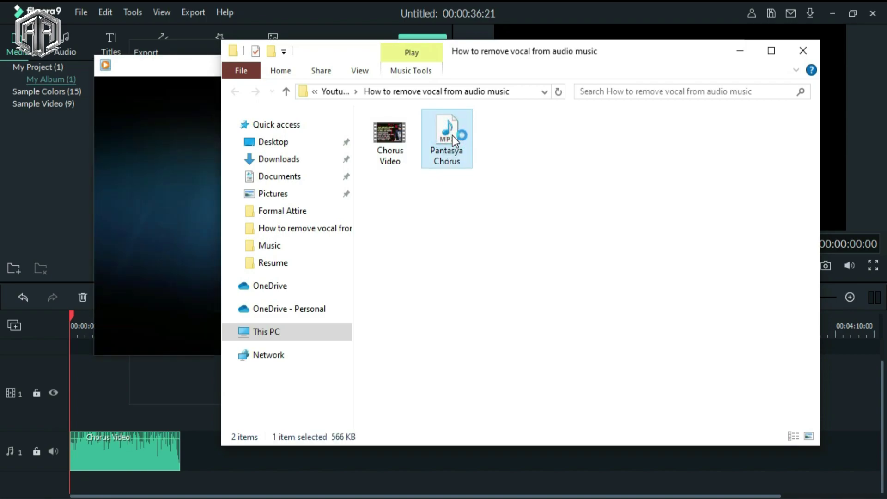
{"action": "left_click", "coordinate": [771, 50]}
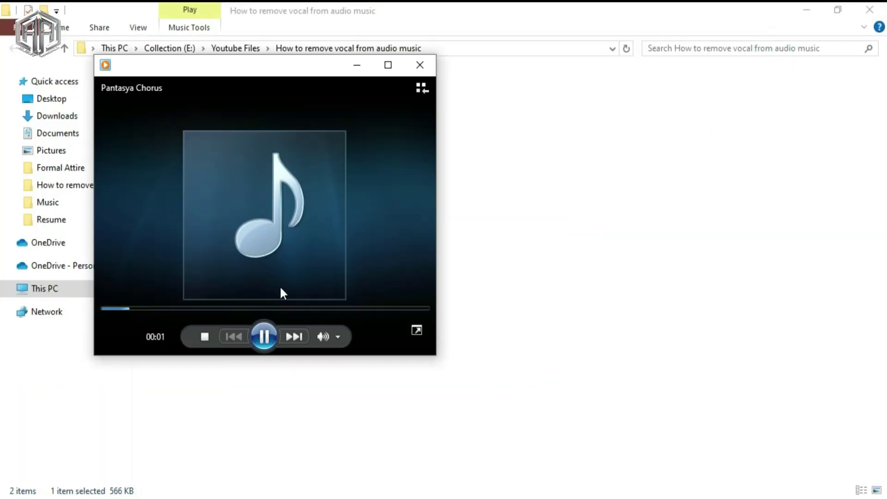
{"action": "left_click", "coordinate": [184, 308]}
{"action": "left_click", "coordinate": [234, 309]}
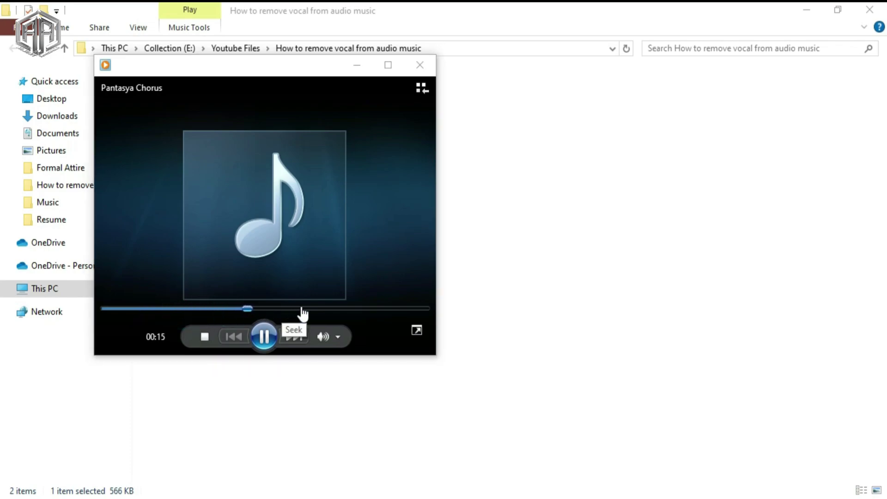
{"action": "left_click", "coordinate": [301, 308]}
{"action": "left_click", "coordinate": [377, 305]}
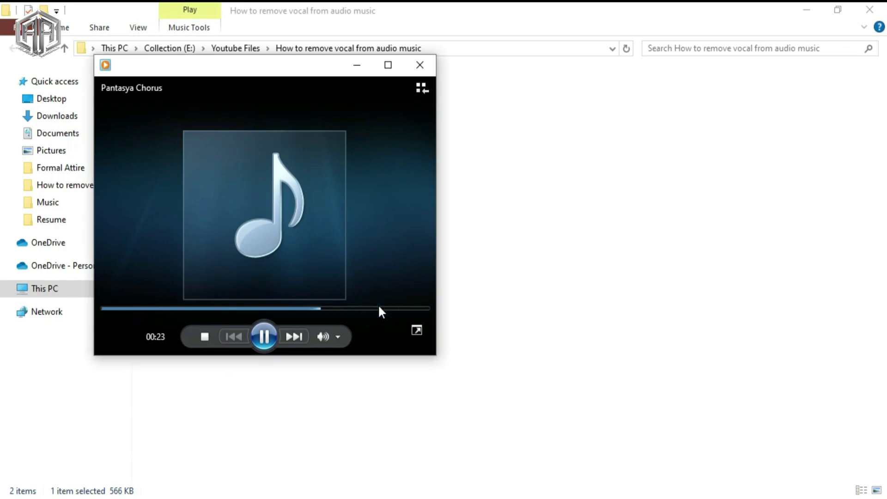
{"action": "left_click", "coordinate": [378, 307]}
{"action": "left_click", "coordinate": [420, 66]}
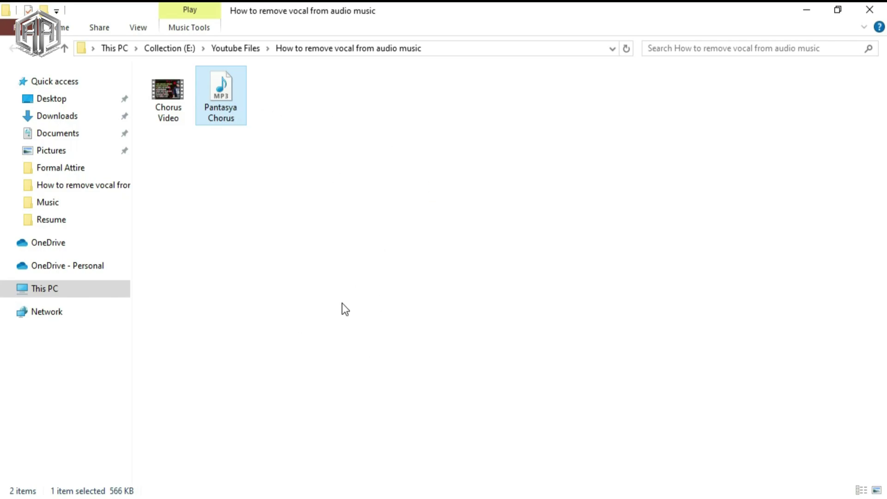
Step: Switch to Chrome and open the website vocalremover.org
{"action": "left_click", "coordinate": [268, 446]}
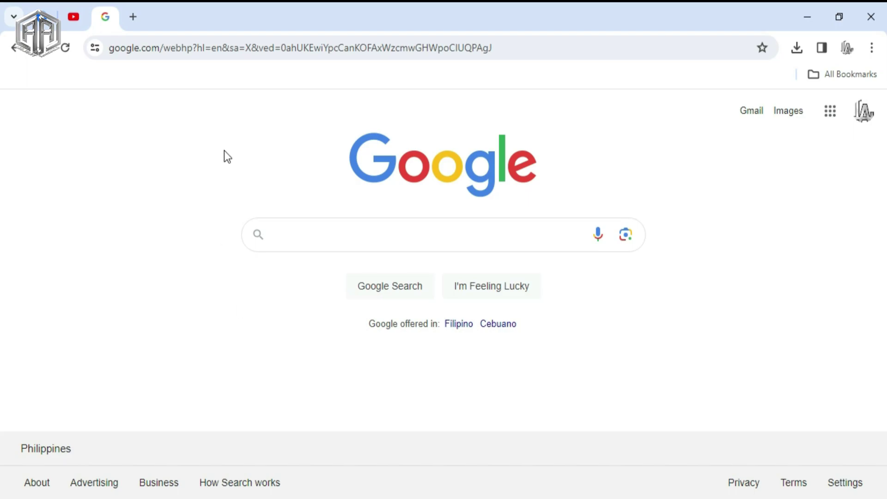
{"action": "left_click", "coordinate": [533, 46]}
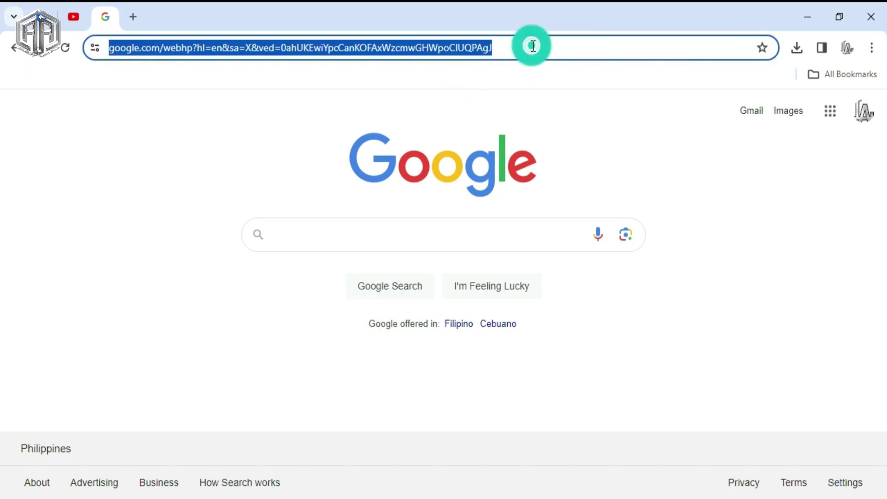
{"action": "type", "text": "vocalremover.org"}
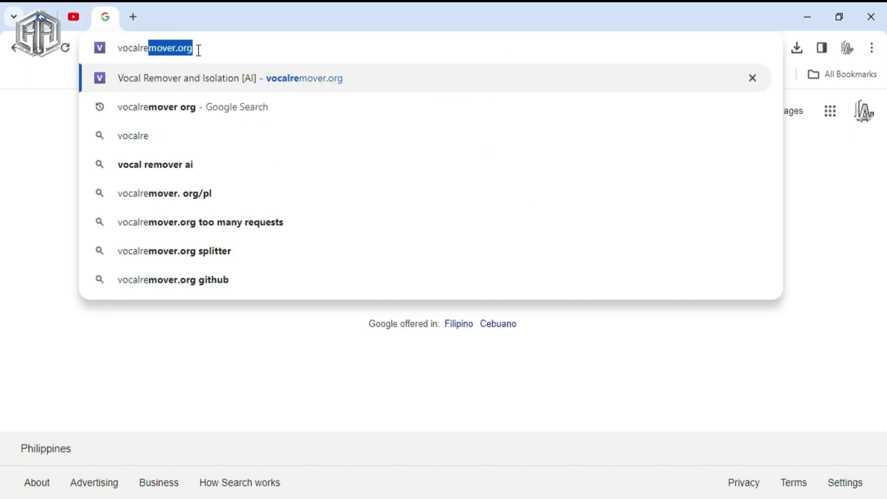
{"action": "key", "text": "Right"}
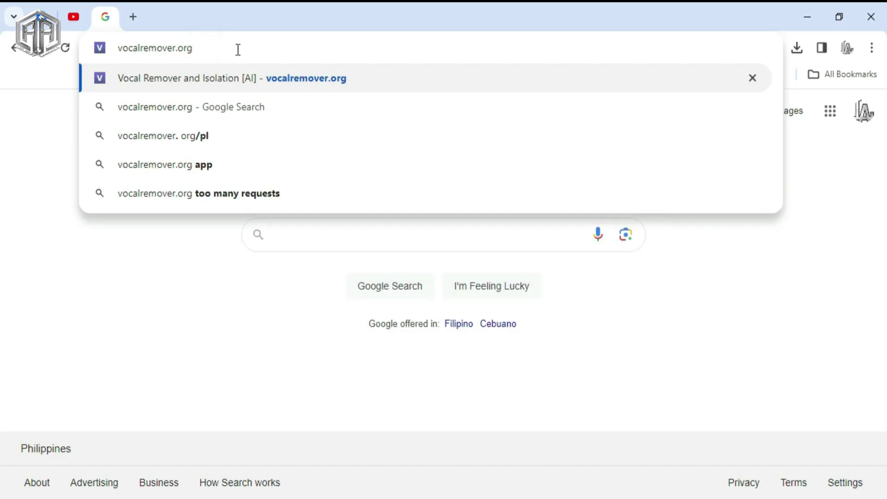
{"action": "key", "text": "Return"}
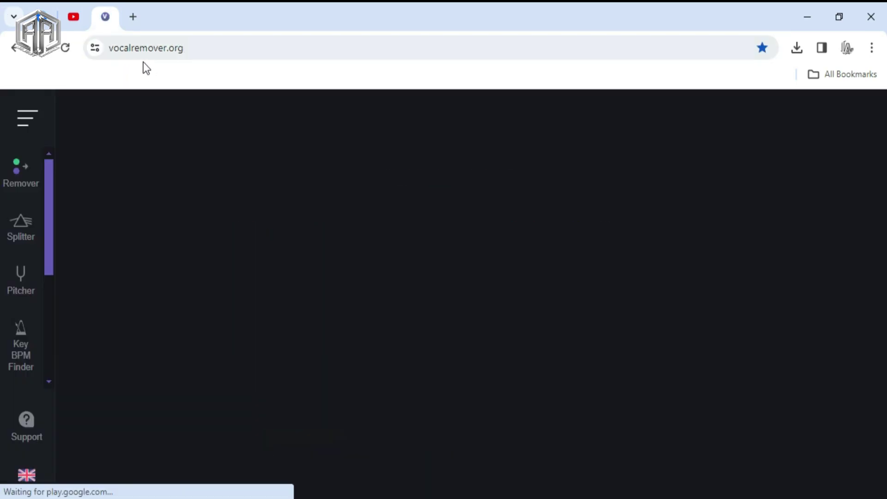
Step: Upload the Pantasya Chorus audio file to the vocal remover for separation
{"action": "scroll", "coordinate": [526, 215], "scroll_direction": "down", "scroll_amount": 3}
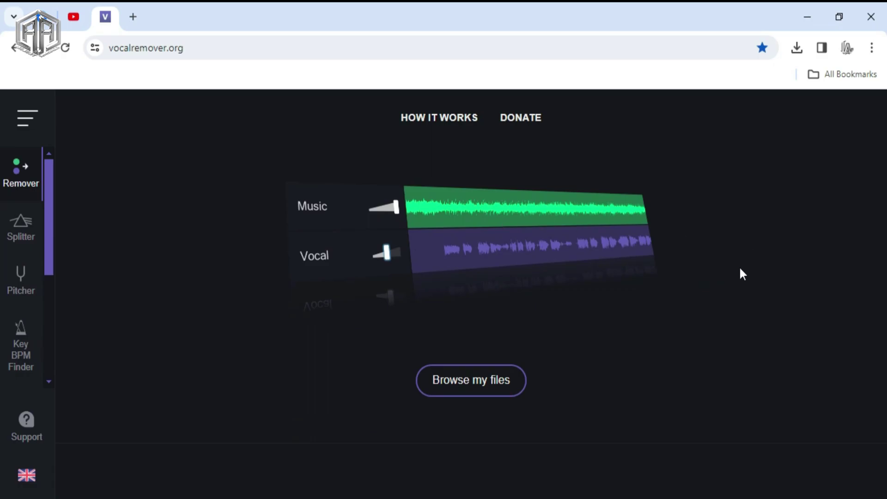
{"action": "left_click", "coordinate": [487, 380]}
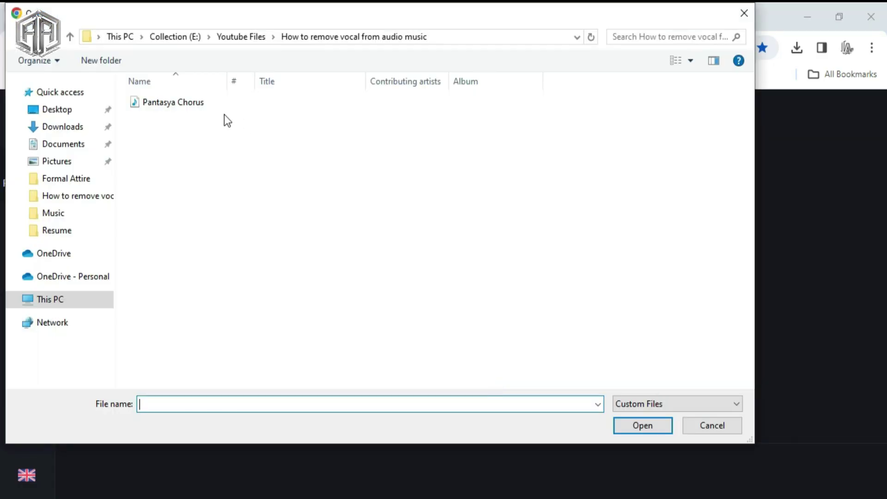
{"action": "left_click", "coordinate": [178, 102]}
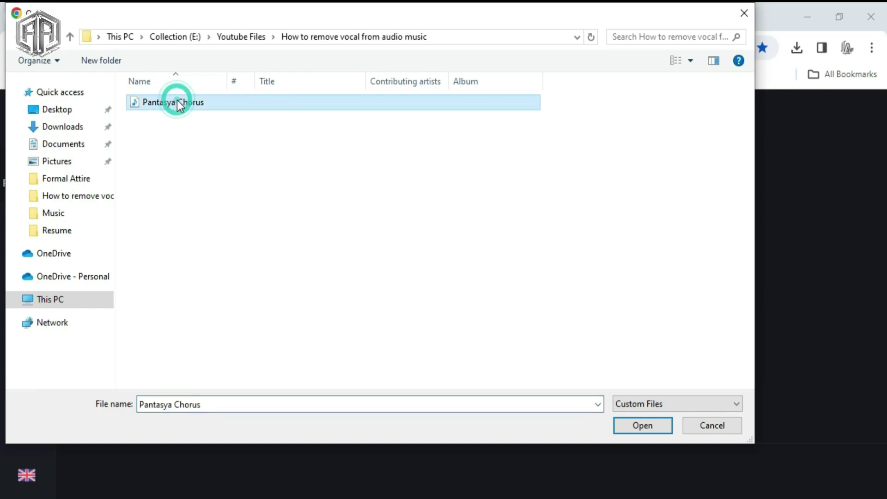
{"action": "left_click", "coordinate": [642, 426]}
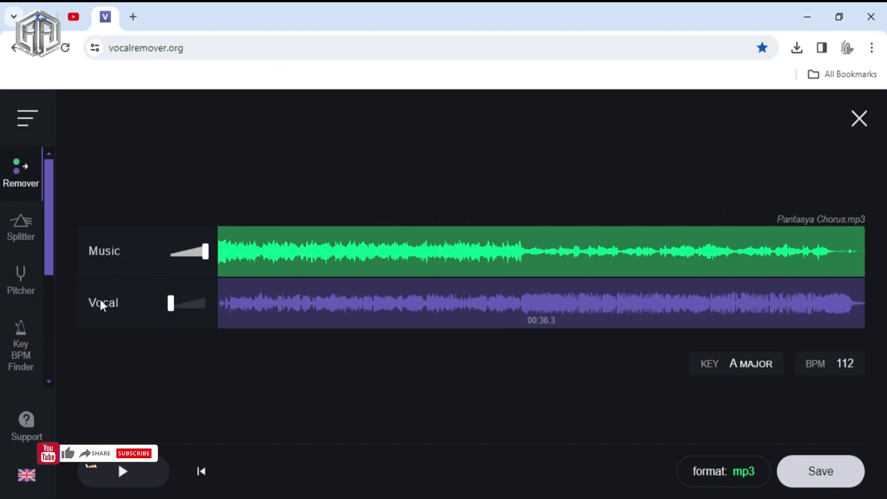
Step: Listen to the separated track with the vocals muted, and again with the Vocal volume raised to 100
{"action": "left_click", "coordinate": [121, 470]}
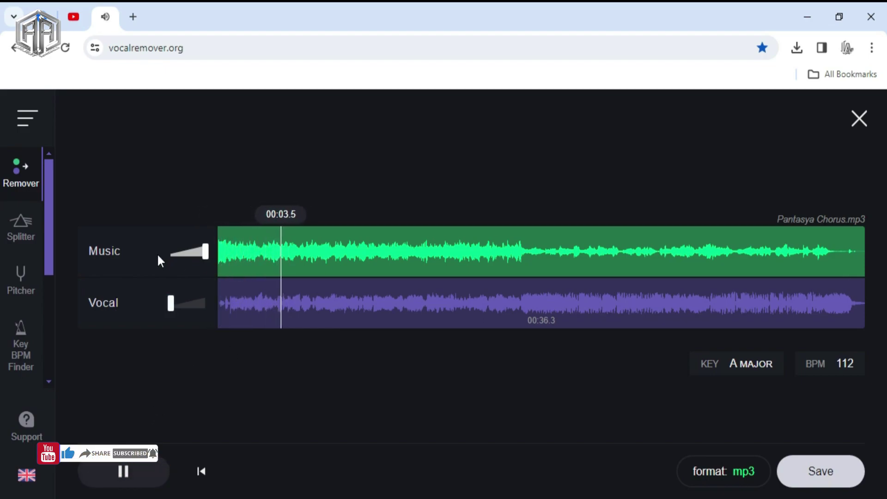
{"action": "left_click", "coordinate": [124, 477]}
{"action": "left_click_drag", "start_coordinate": [172, 305], "coordinate": [216, 323]}
{"action": "left_click", "coordinate": [122, 470]}
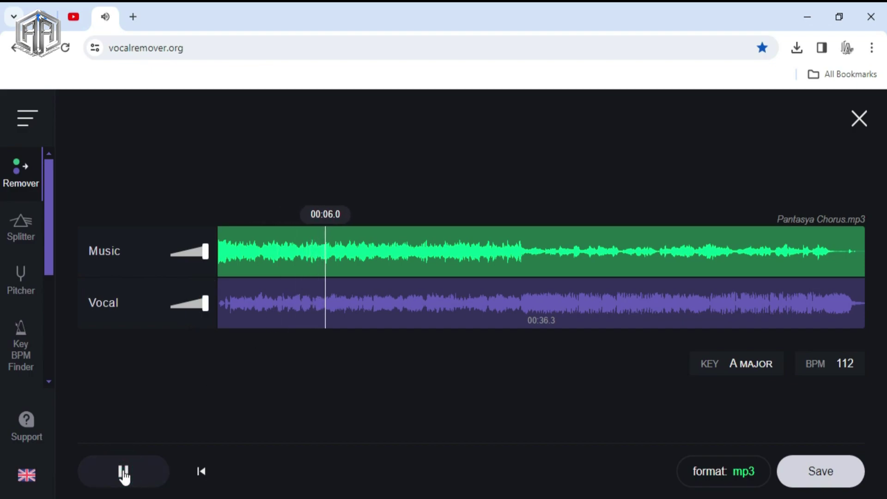
{"action": "left_click", "coordinate": [123, 471]}
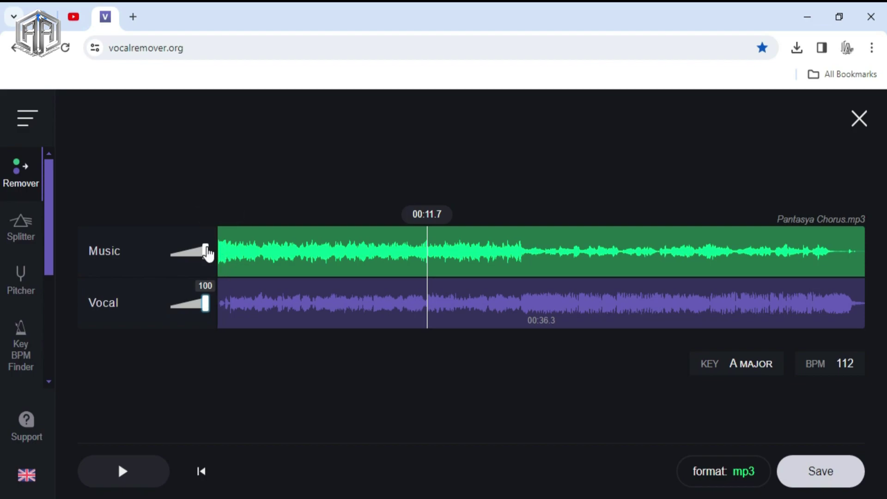
Step: Mute the Music track and play the isolated vocals from the beginning
{"action": "left_click_drag", "start_coordinate": [206, 252], "coordinate": [171, 253]}
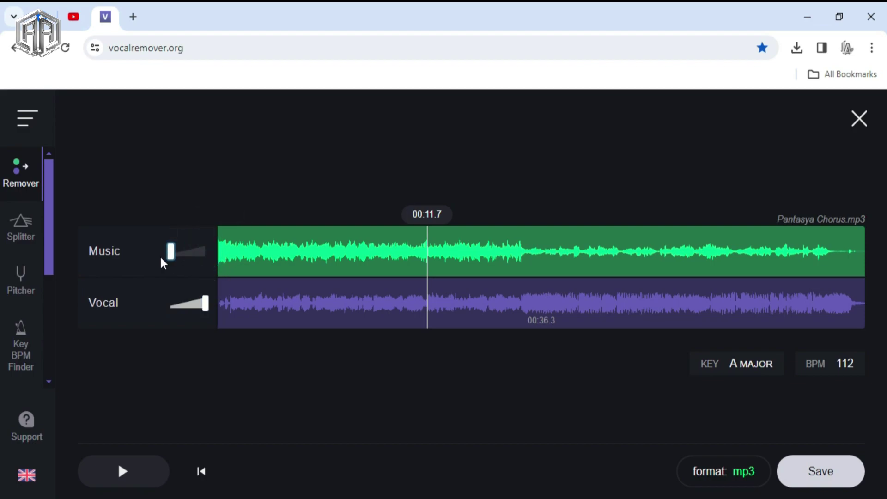
{"action": "left_click", "coordinate": [218, 239]}
{"action": "left_click", "coordinate": [124, 475]}
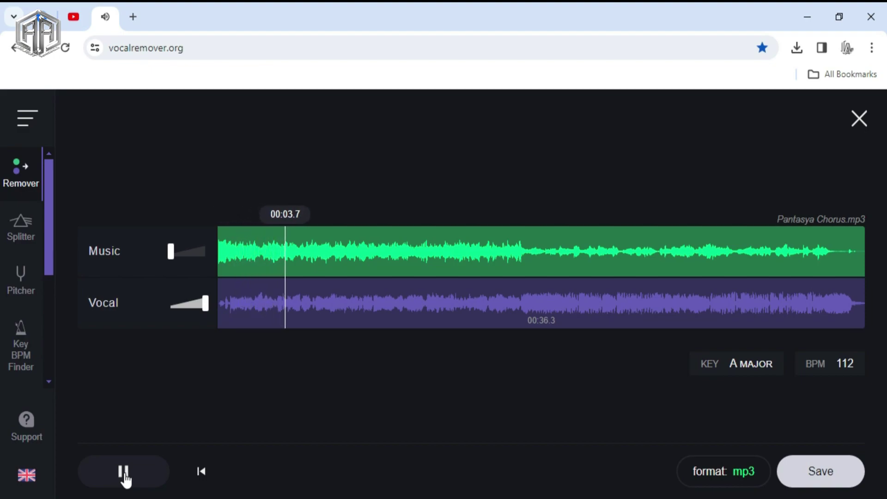
{"action": "left_click", "coordinate": [124, 474]}
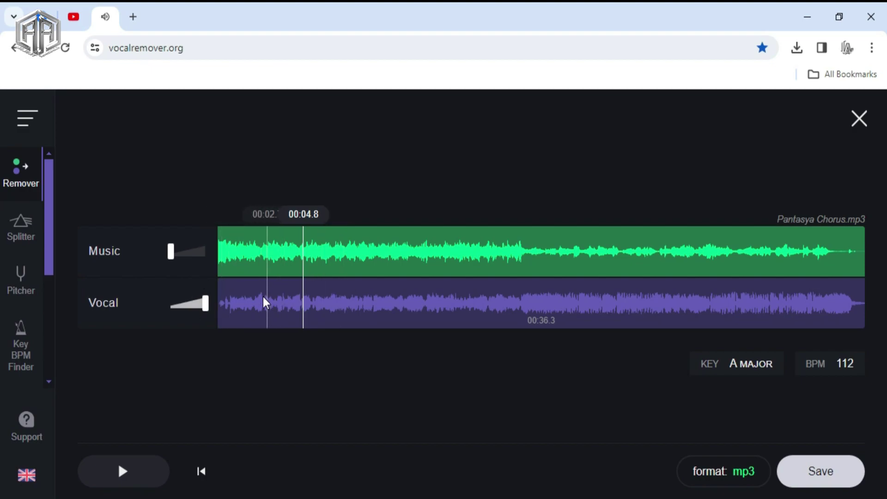
Step: Raise the Music volume back to 100 and play music and vocals together
{"action": "left_click", "coordinate": [171, 257]}
{"action": "left_click_drag", "start_coordinate": [171, 259], "coordinate": [206, 252]}
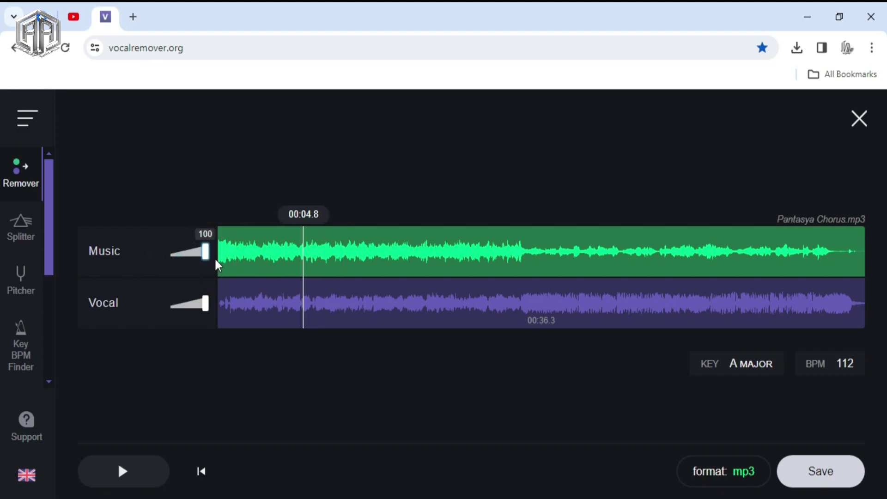
{"action": "left_click", "coordinate": [123, 471]}
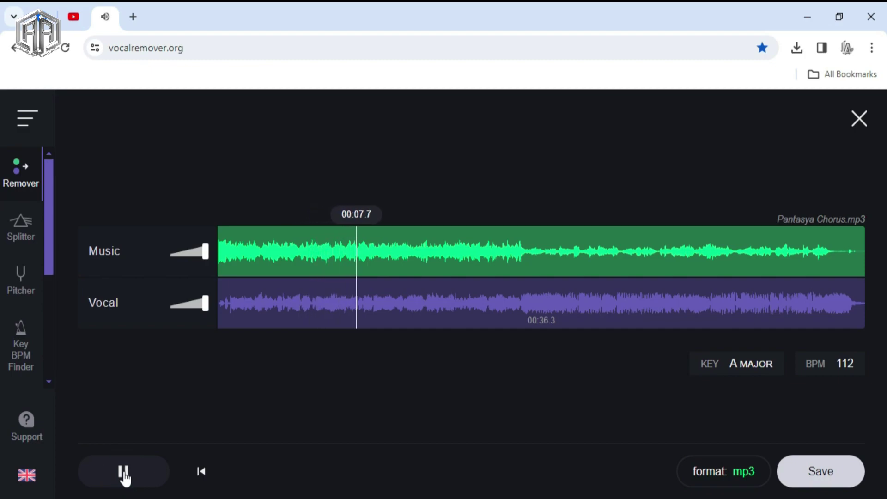
{"action": "left_click", "coordinate": [123, 473]}
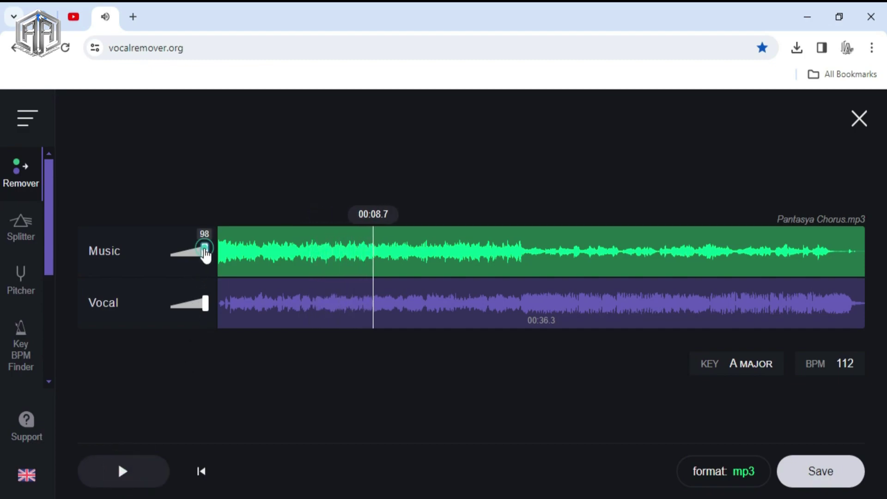
Step: Mute the Music track again and play only the vocals from about 12 seconds
{"action": "left_click_drag", "start_coordinate": [206, 252], "coordinate": [170, 252]}
{"action": "left_click", "coordinate": [432, 231]}
{"action": "left_click", "coordinate": [125, 471]}
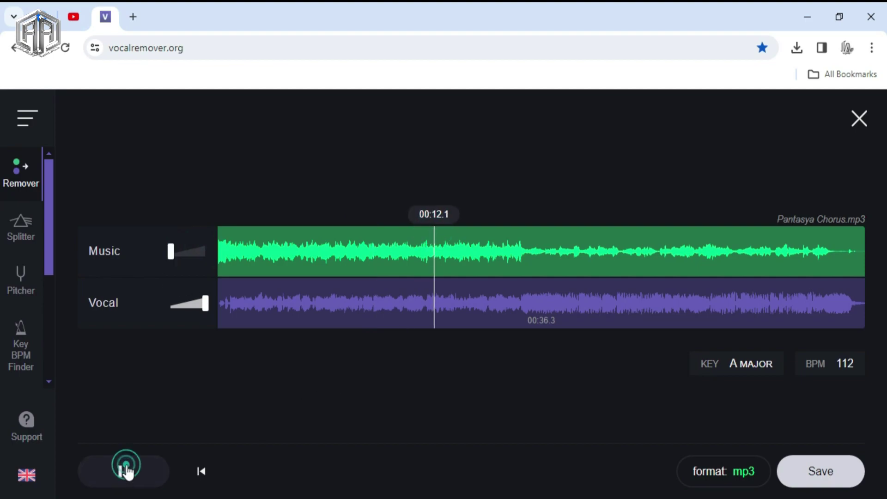
{"action": "left_click", "coordinate": [125, 471]}
Step: Mute the Vocal track and set the Music volume to 100 for an instrumental-only mix
{"action": "left_click_drag", "start_coordinate": [203, 303], "coordinate": [159, 318]}
{"action": "left_click_drag", "start_coordinate": [173, 252], "coordinate": [220, 251]}
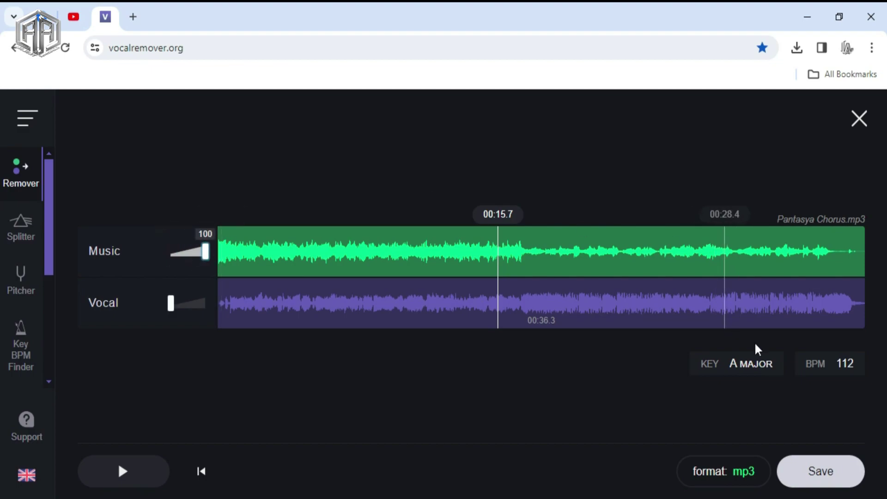
Step: Save the Music track on its own in mp3 format
{"action": "left_click", "coordinate": [799, 473]}
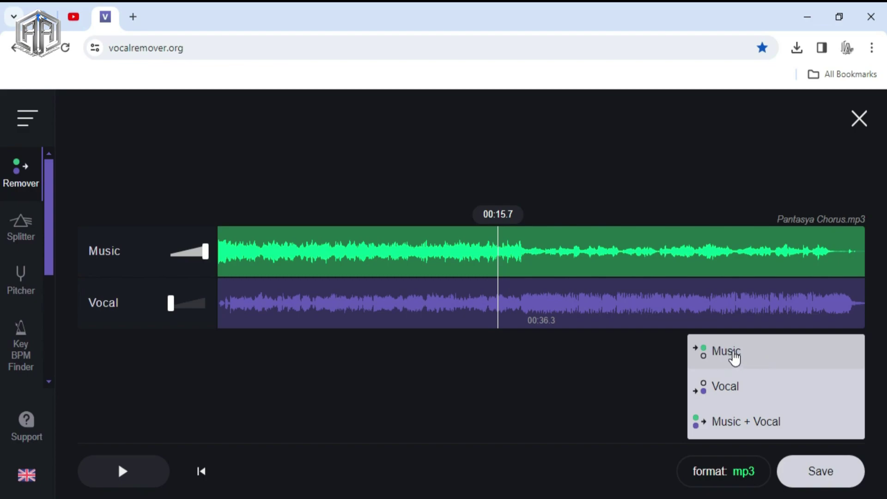
{"action": "left_click", "coordinate": [734, 357]}
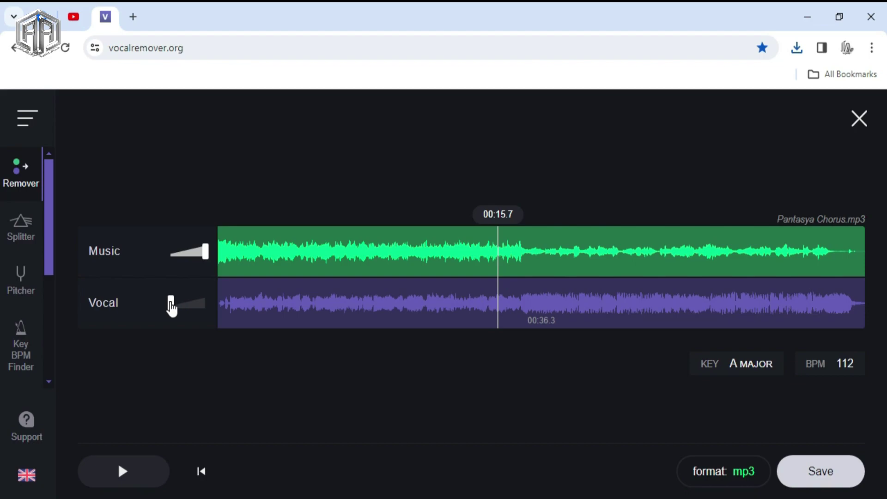
Step: Set the Vocal volume to 100, mute the Music track, and save the Vocal track on its own as mp3
{"action": "left_click_drag", "start_coordinate": [170, 304], "coordinate": [205, 306]}
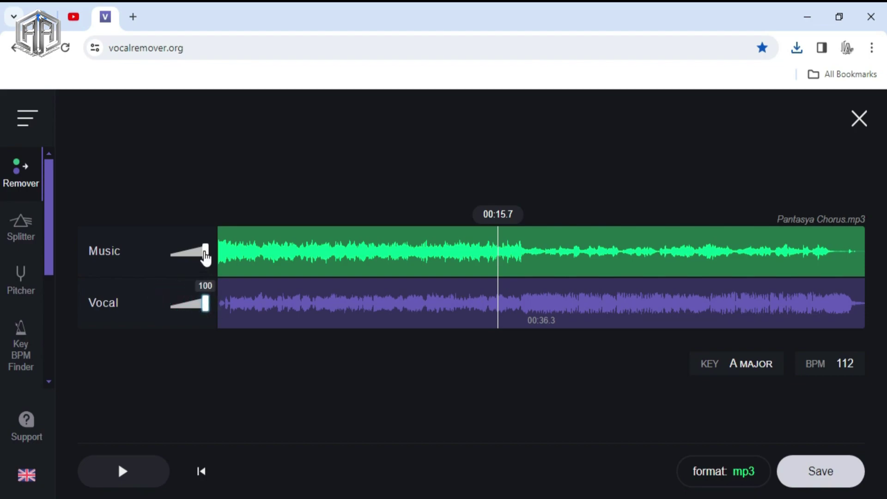
{"action": "left_click_drag", "start_coordinate": [204, 252], "coordinate": [154, 261]}
{"action": "left_click", "coordinate": [601, 270]}
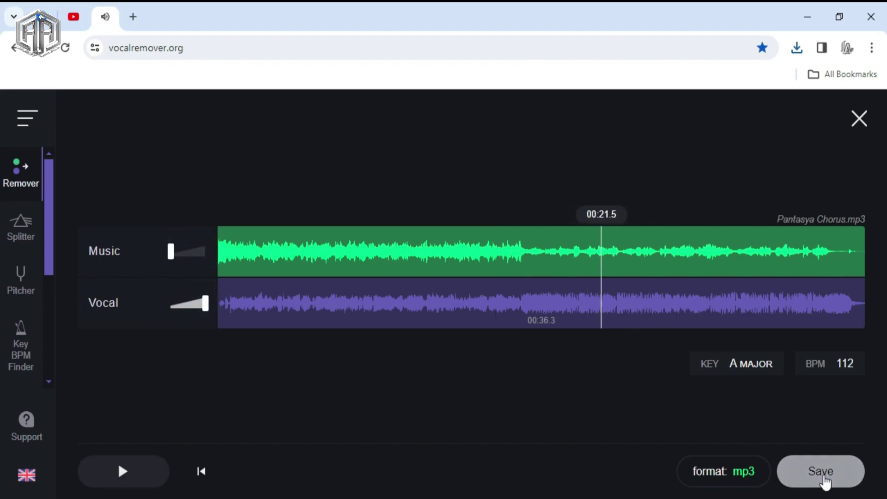
{"action": "left_click", "coordinate": [823, 480]}
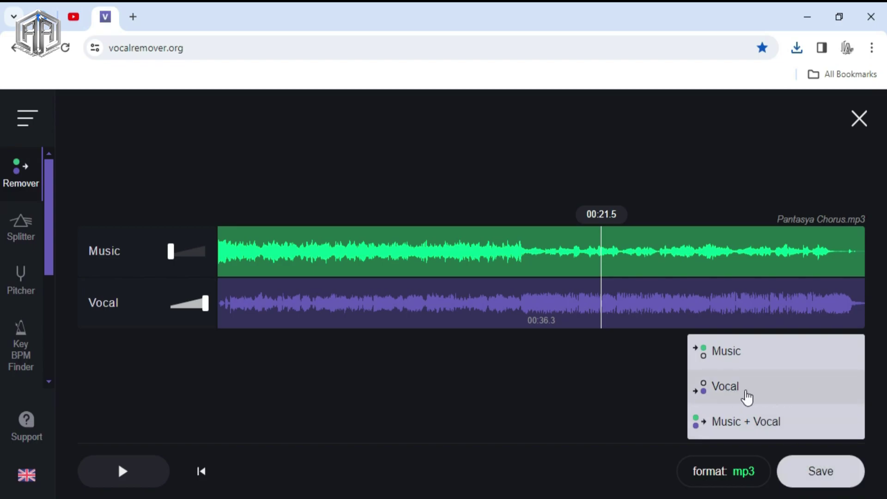
{"action": "left_click", "coordinate": [744, 396]}
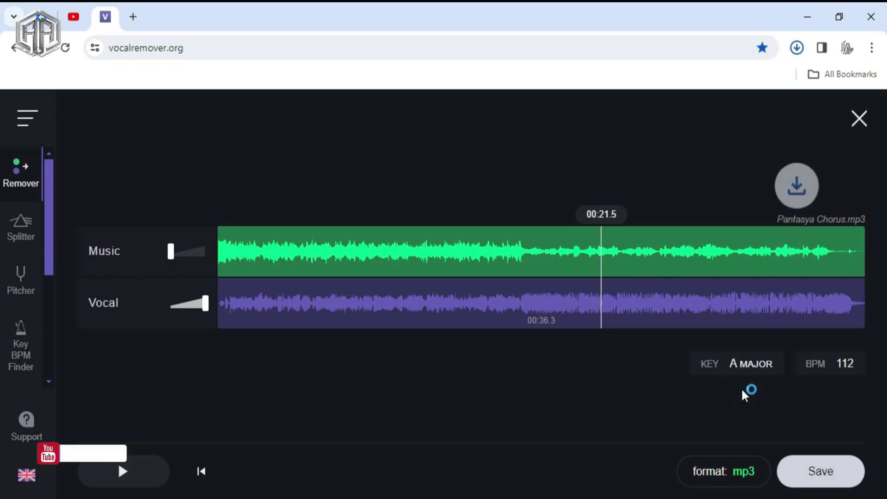
Step: Show the downloaded vocals file in its folder and briefly play Pantasya Chorus [music] from there
{"action": "left_click", "coordinate": [797, 47]}
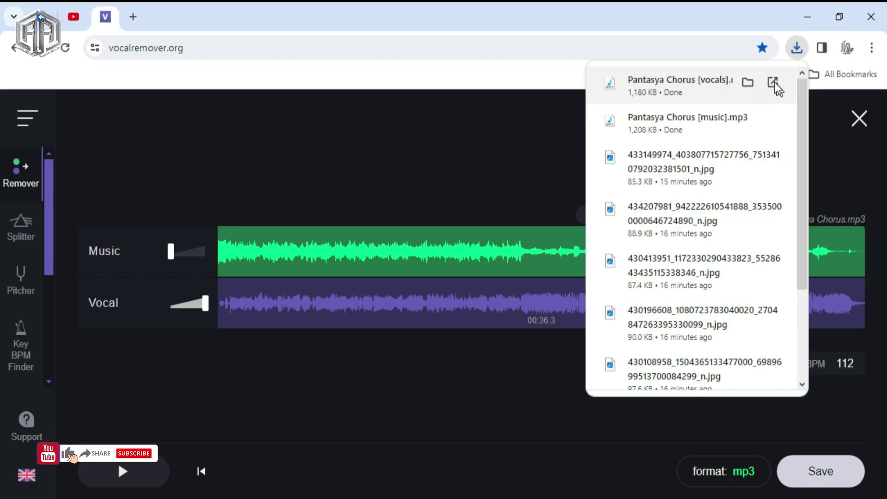
{"action": "left_click", "coordinate": [747, 83]}
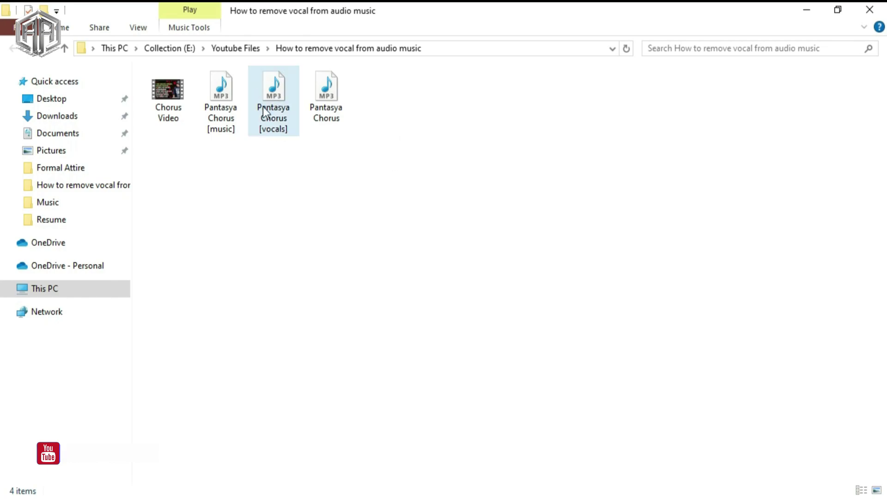
{"action": "double_click", "coordinate": [221, 90]}
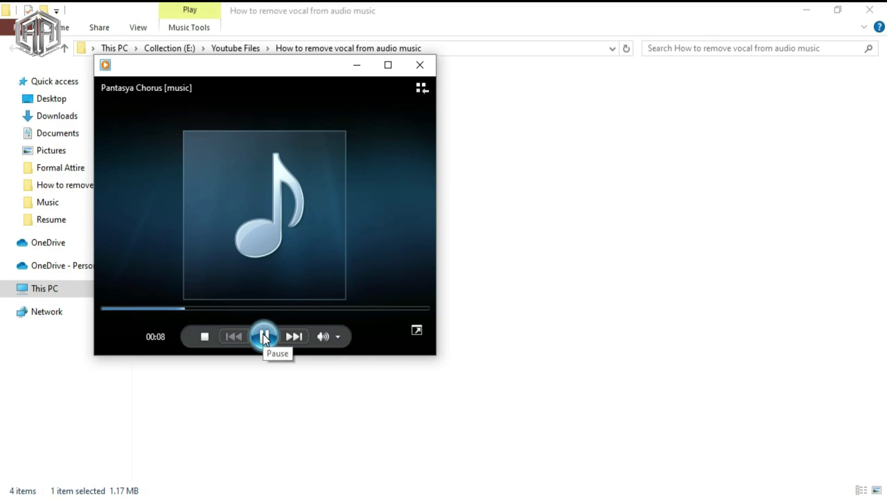
{"action": "left_click", "coordinate": [264, 336]}
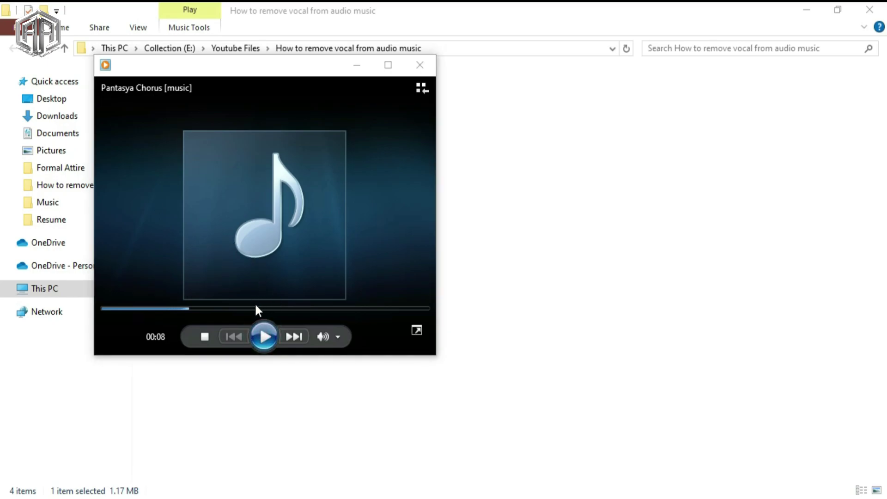
{"action": "key", "text": "alt+F4"}
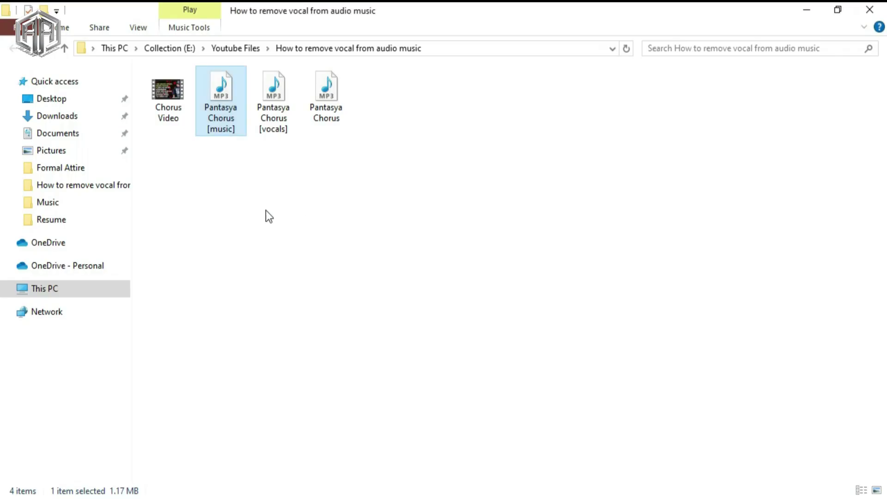
Step: Play Pantasya Chorus [vocals], skipping ahead to about 10 and 20 seconds and near the end, and close the player
{"action": "left_click", "coordinate": [272, 96]}
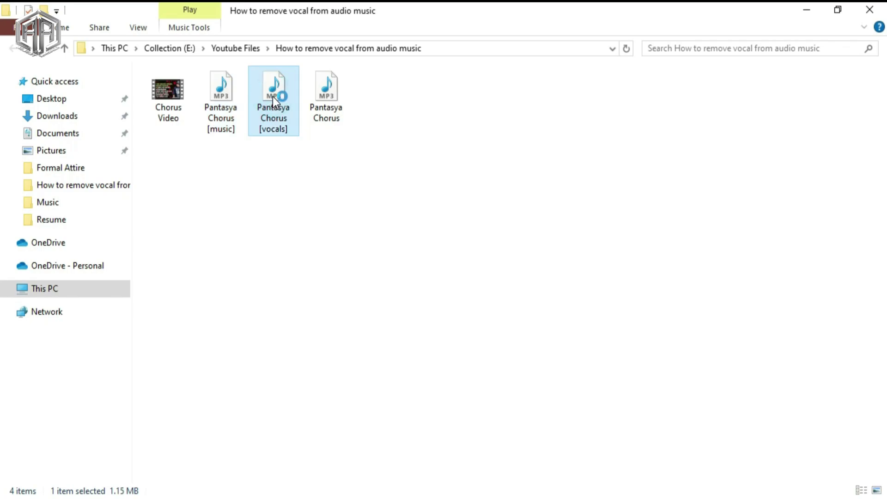
{"action": "double_click", "coordinate": [273, 96]}
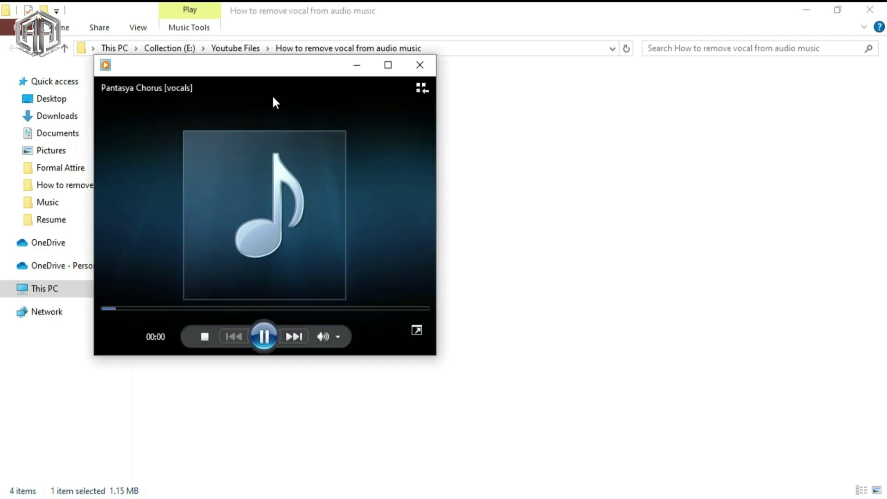
{"action": "left_click_drag", "start_coordinate": [251, 73], "coordinate": [400, 102]}
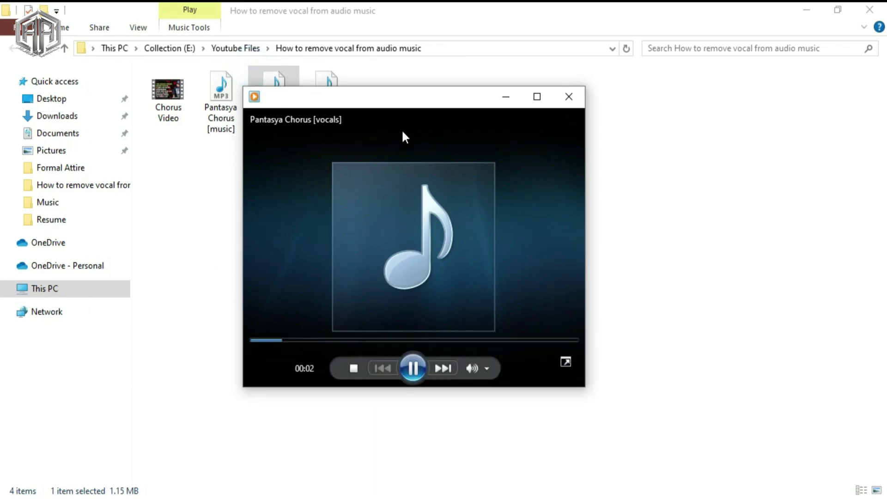
{"action": "left_click", "coordinate": [349, 341]}
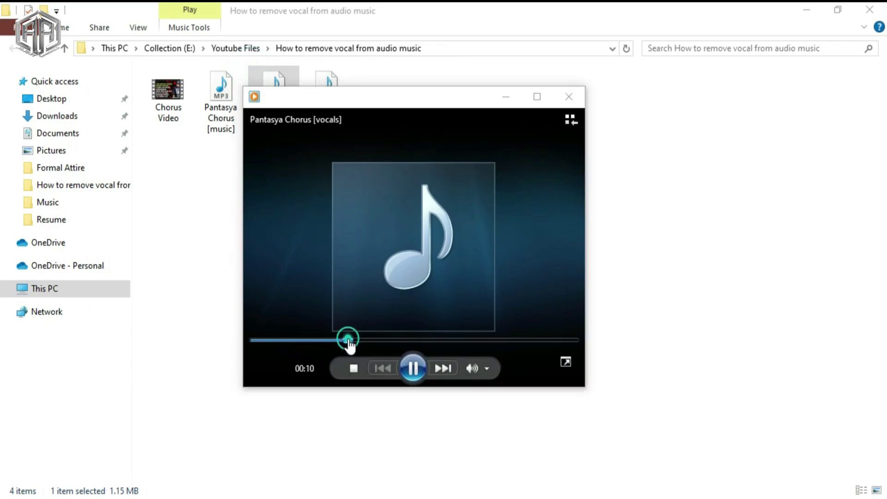
{"action": "left_click", "coordinate": [428, 342]}
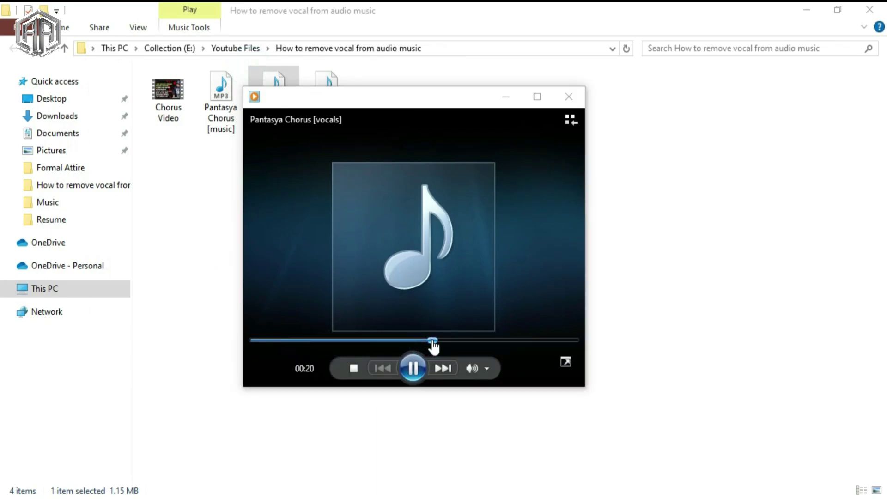
{"action": "left_click", "coordinate": [510, 341]}
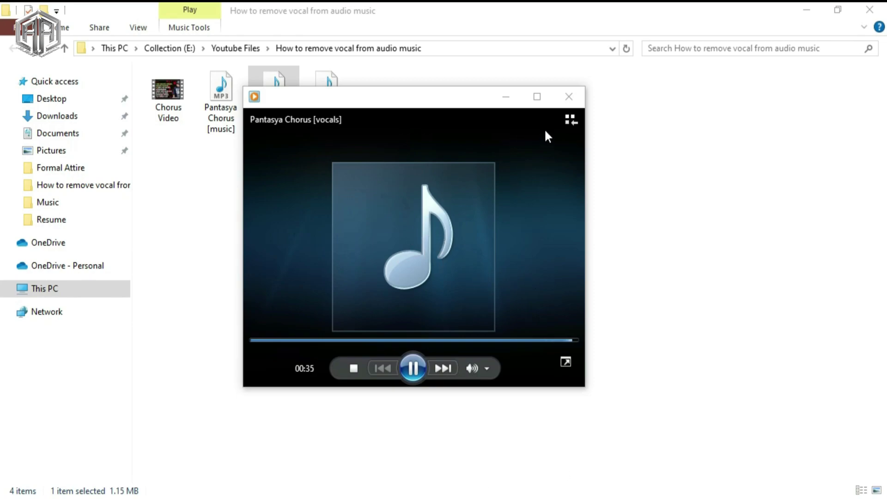
{"action": "left_click", "coordinate": [566, 96]}
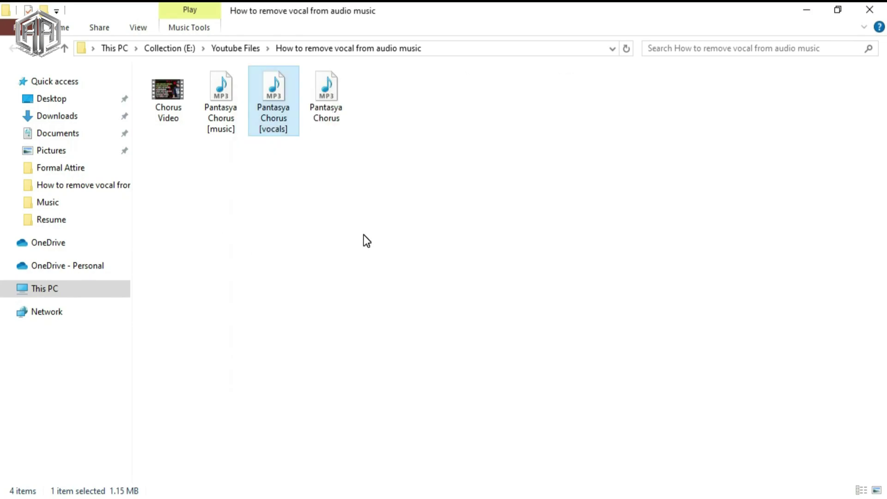
Step: Minimize all open folder, browser and video editor windows to show the desktop
{"action": "key", "text": "Left"}
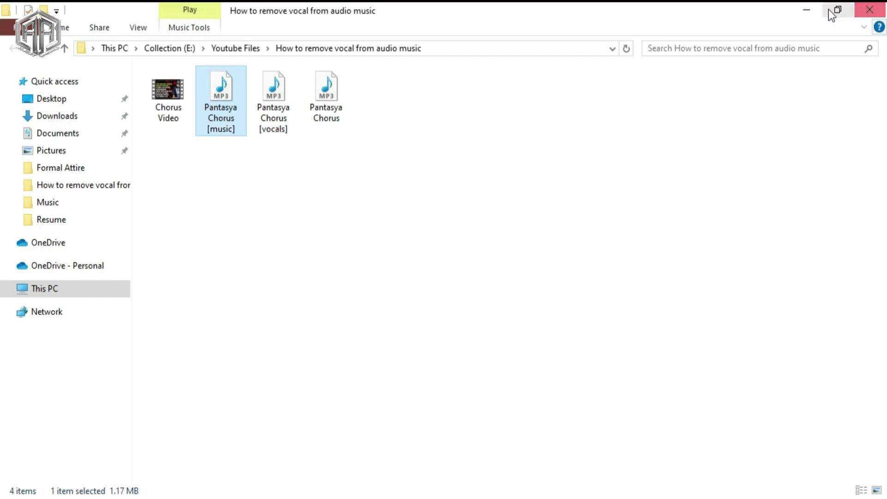
{"action": "left_click", "coordinate": [806, 10]}
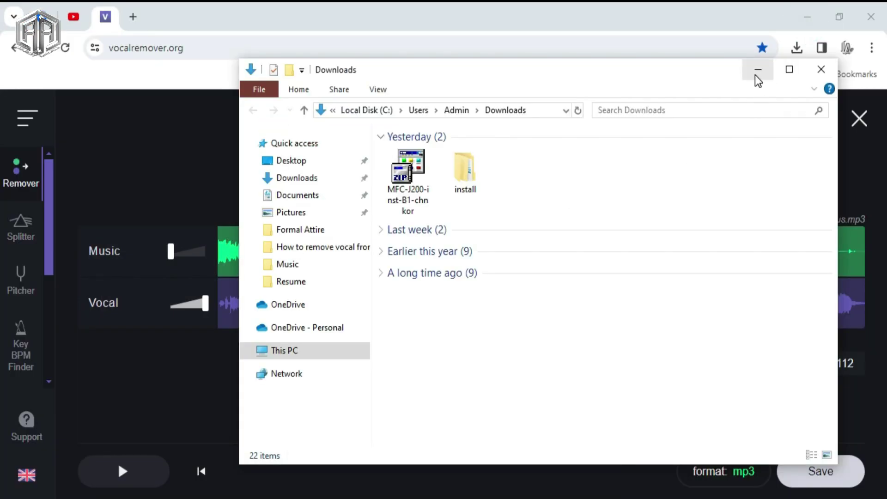
{"action": "left_click", "coordinate": [755, 75]}
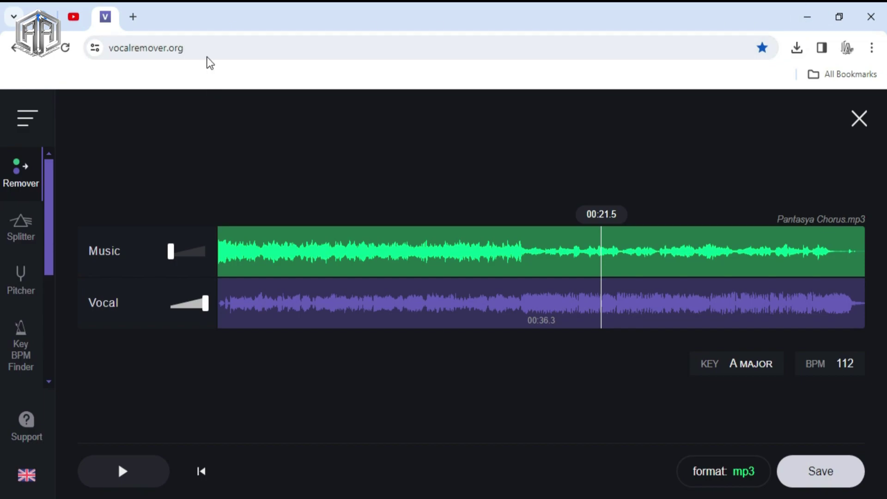
{"action": "left_click", "coordinate": [808, 16]}
{"action": "left_click", "coordinate": [732, 52]}
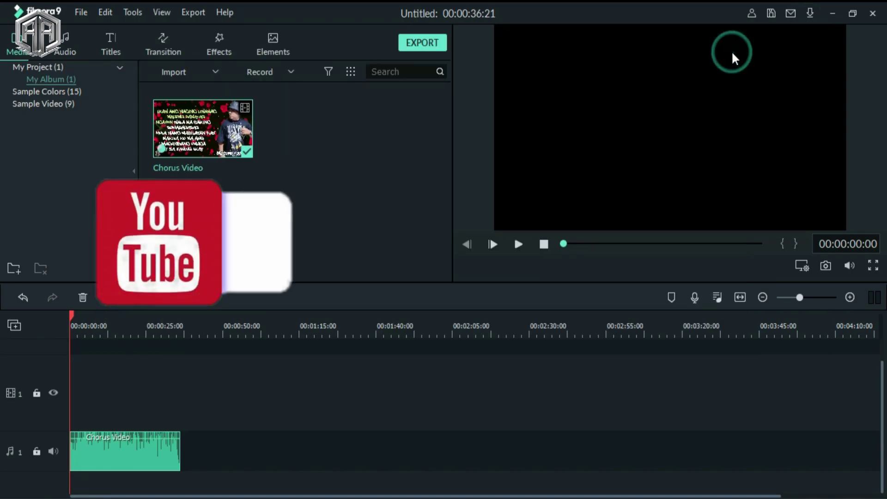
{"action": "left_click", "coordinate": [831, 14]}
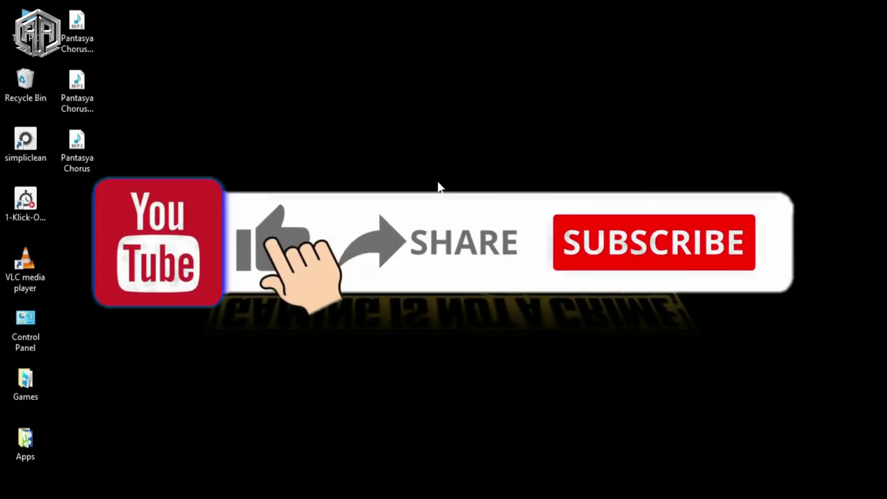
{"action": "right_click", "coordinate": [348, 121]}
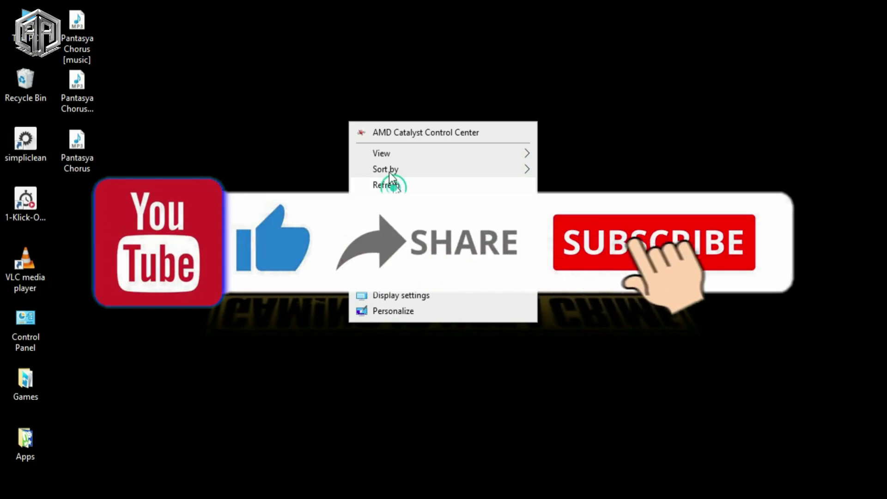
{"action": "right_click", "coordinate": [380, 113]}
{"action": "left_click", "coordinate": [419, 177]}
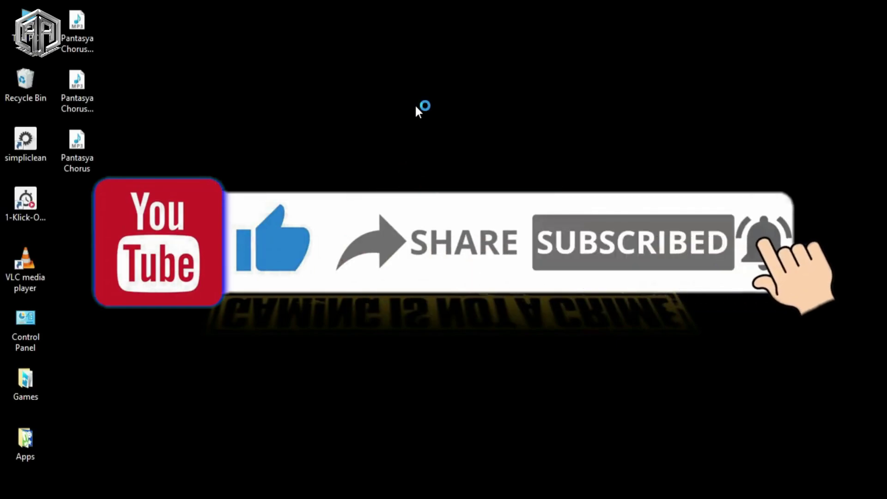
{"action": "right_click", "coordinate": [415, 106]}
{"action": "left_click", "coordinate": [445, 170]}
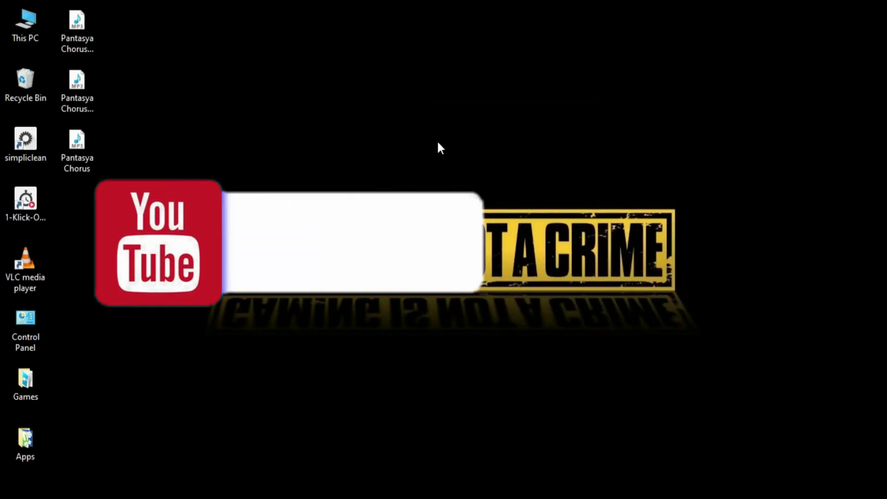